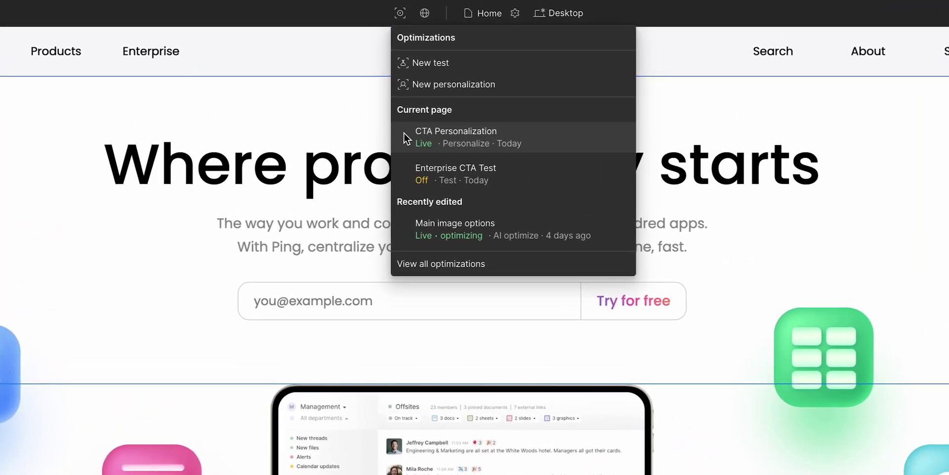
# Step: Preview the existing CTA personalization's variations, then name a new personalization 'Hero heading'
pyautogui.click(405, 133)
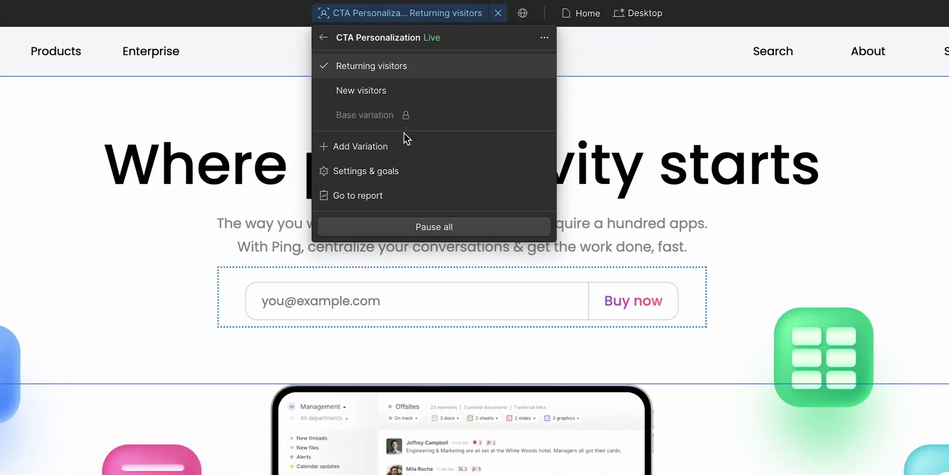
pyautogui.click(437, 90)
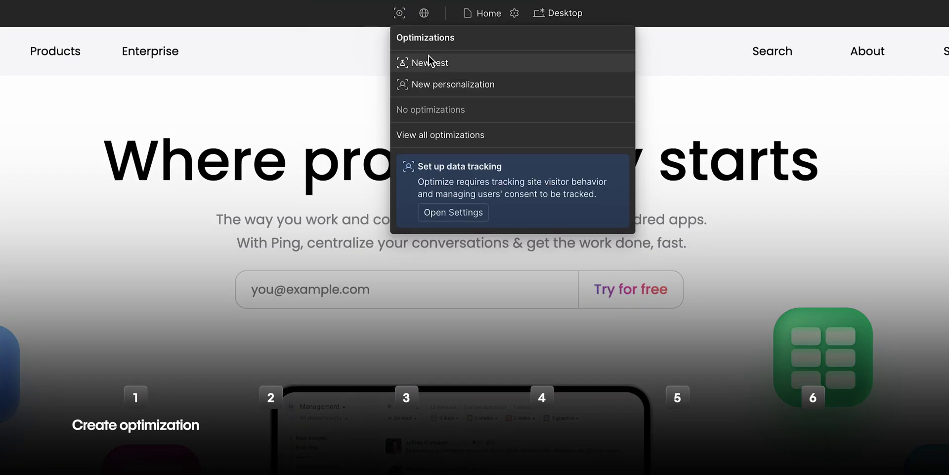
pyautogui.click(438, 64)
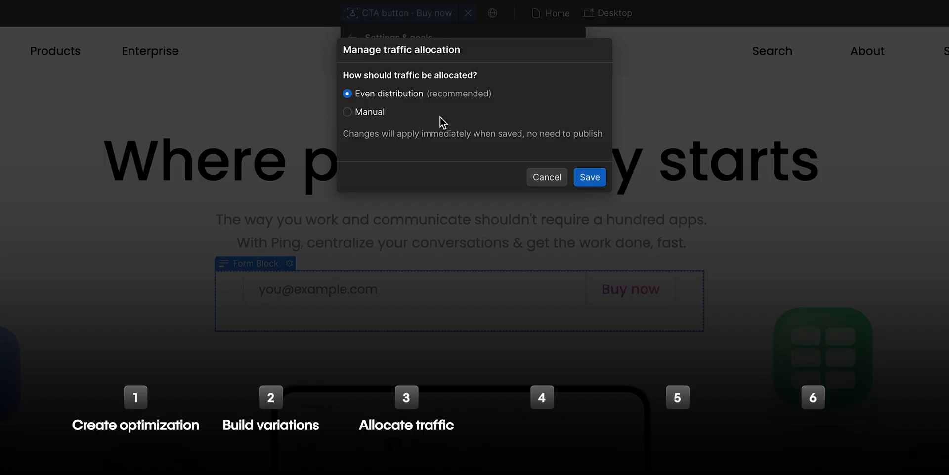
pyautogui.click(370, 112)
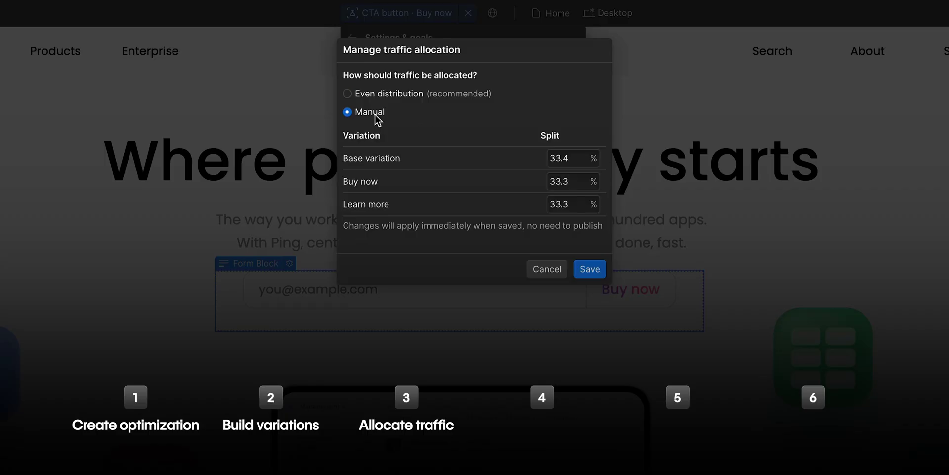
pyautogui.doubleClick(566, 158)
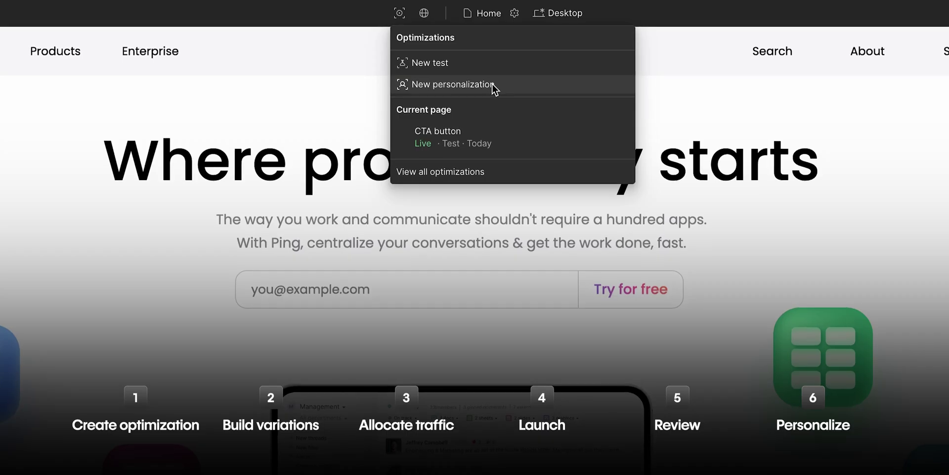
pyautogui.click(492, 85)
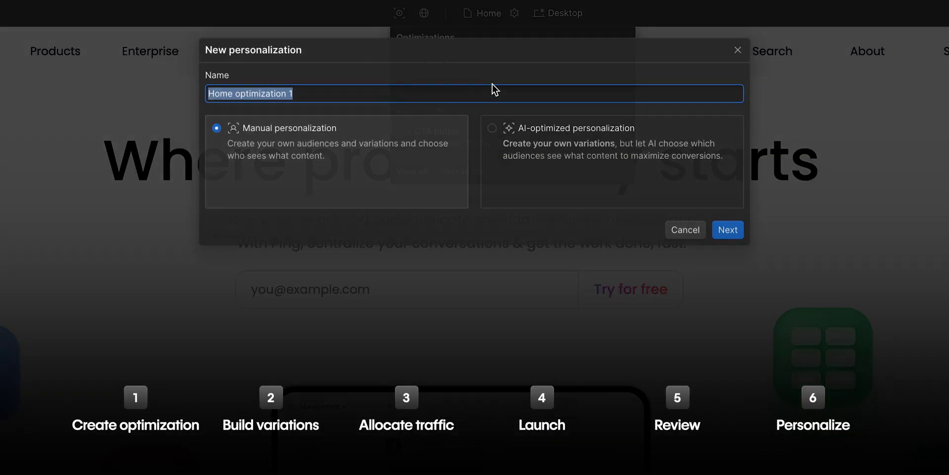
pyautogui.write('Hero heading')
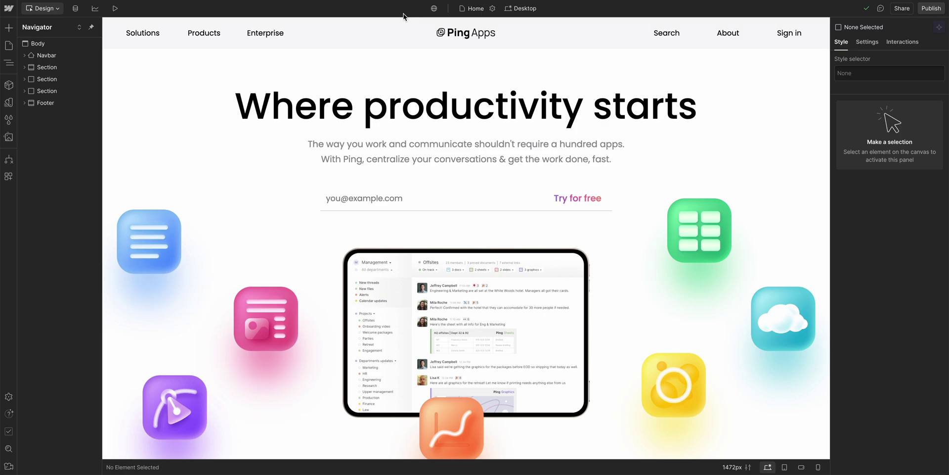
# Step: Start Optimize from Insights and create a Home page test named 'CTA button'
pyautogui.click(95, 8)
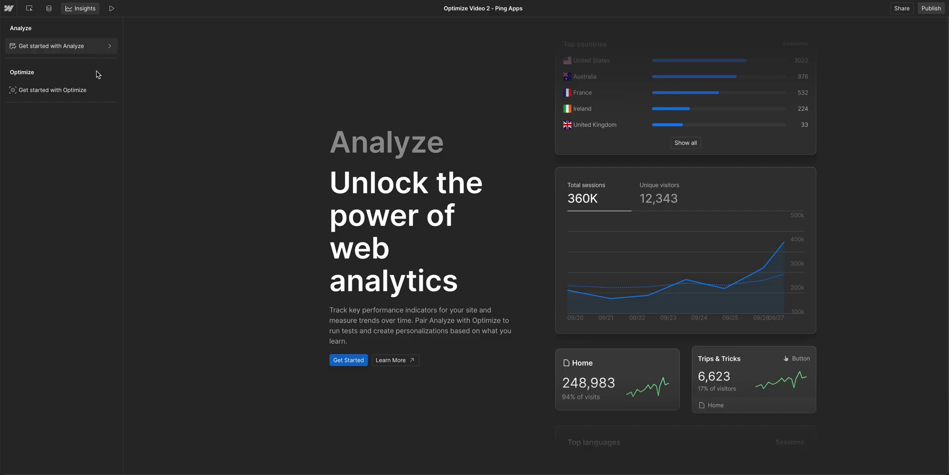
pyautogui.click(93, 92)
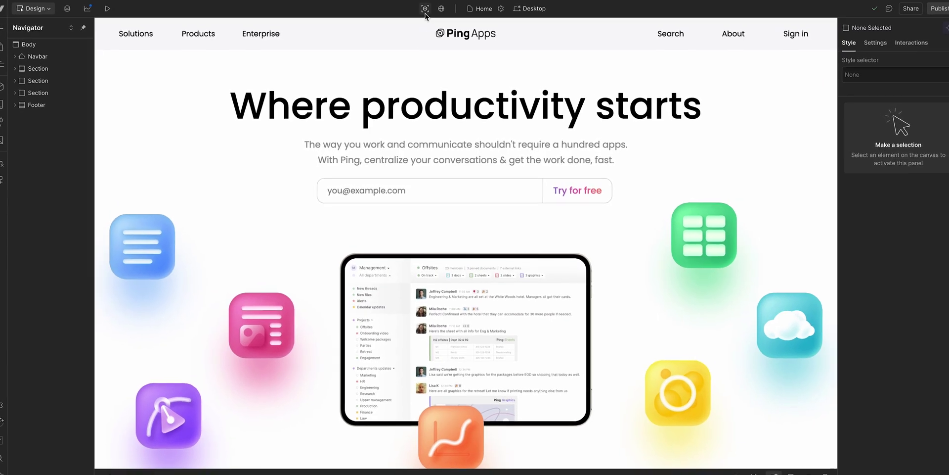
pyautogui.click(423, 11)
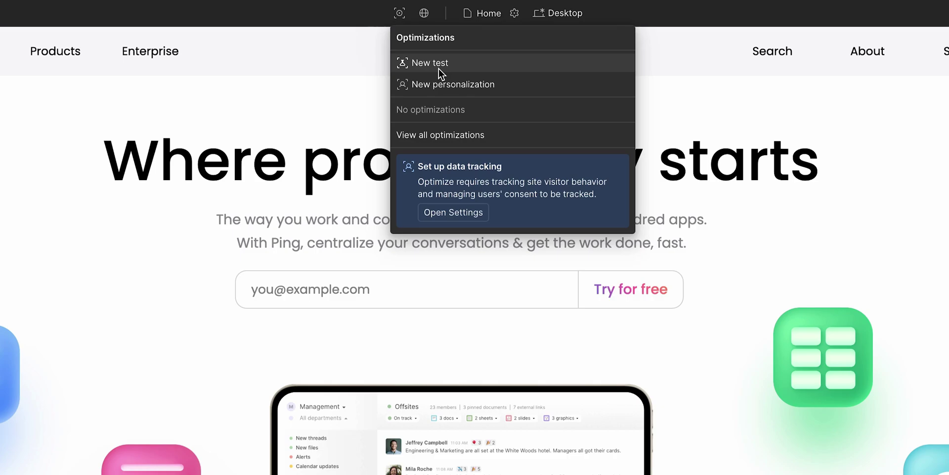
pyautogui.click(438, 68)
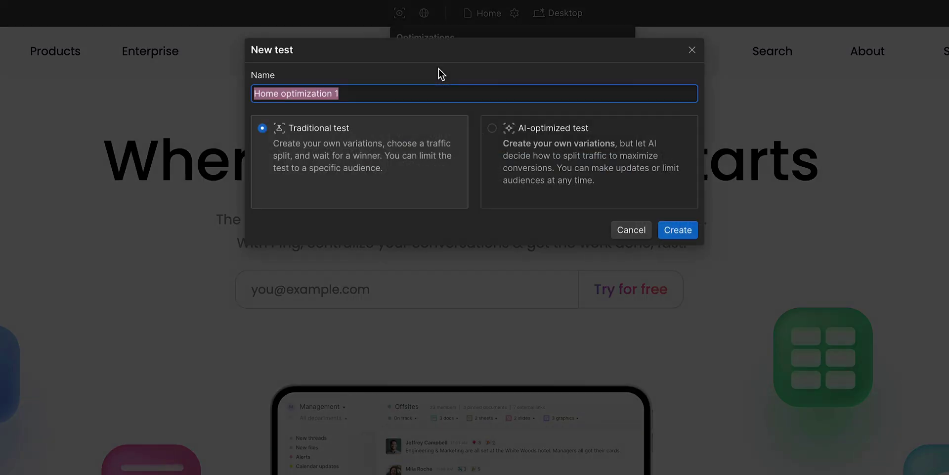
pyautogui.write('CTA')
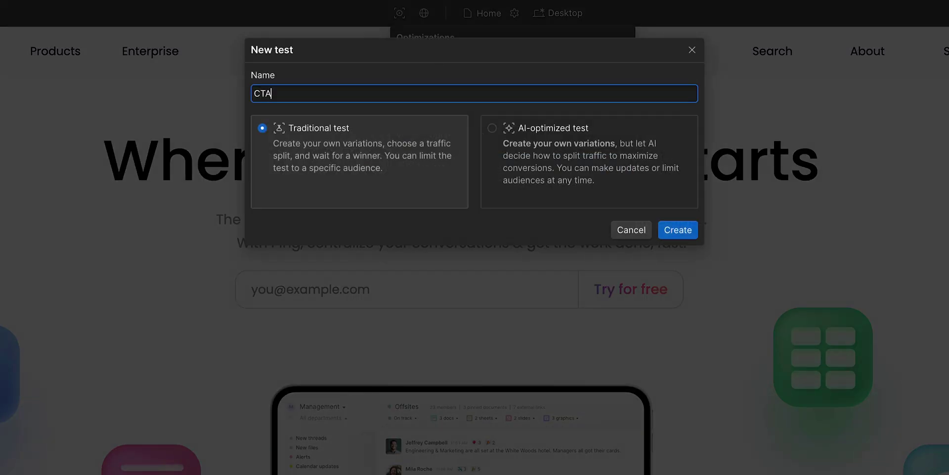
pyautogui.write(' button')
pyautogui.click(680, 234)
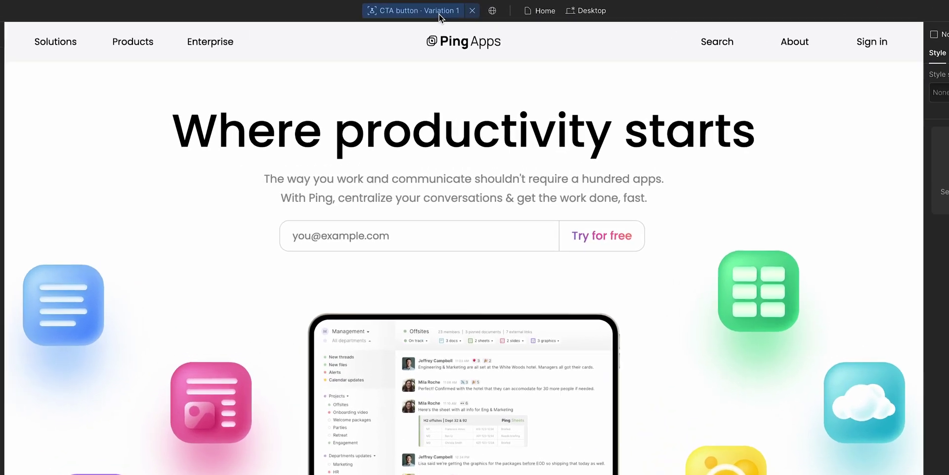
# Step: Rename the test's Variation 1 to 'Buy now'
pyautogui.click(439, 14)
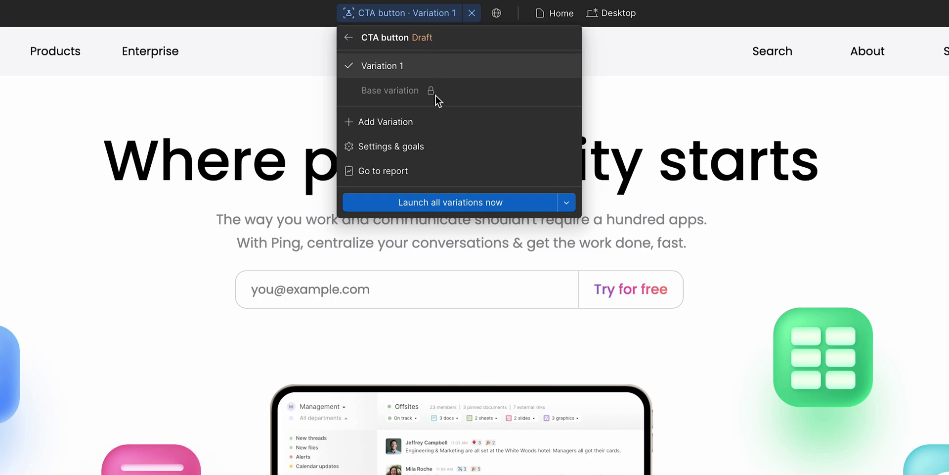
pyautogui.moveTo(431, 90)
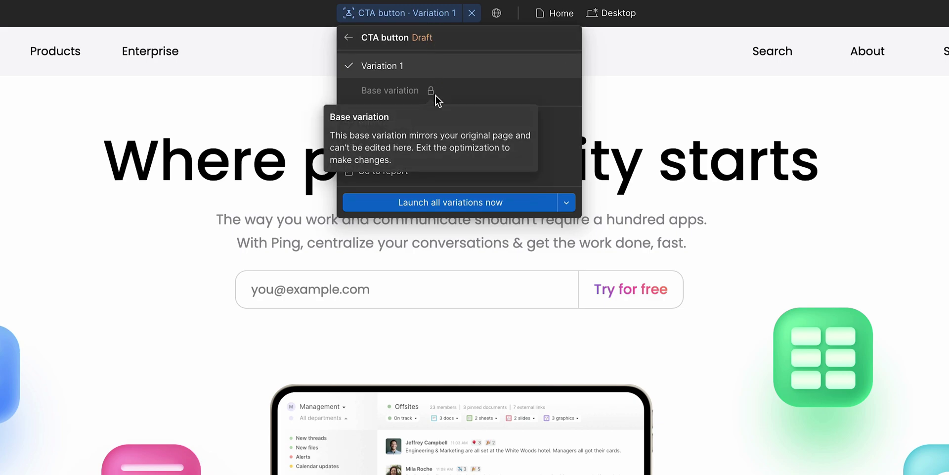
pyautogui.click(569, 66)
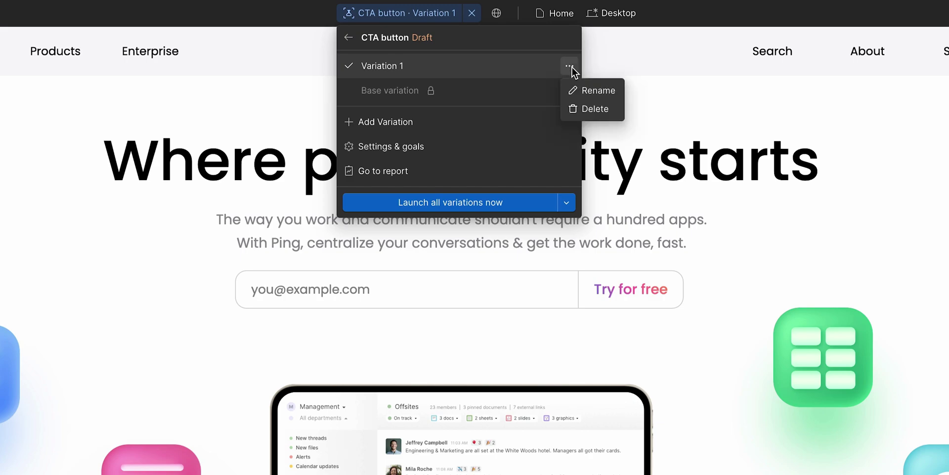
pyautogui.click(593, 91)
pyautogui.write('Buy now')
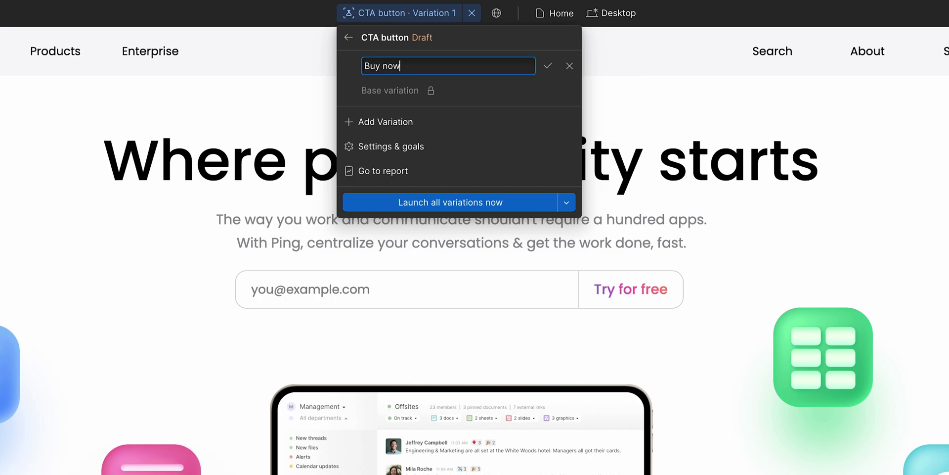
pyautogui.press('Return')
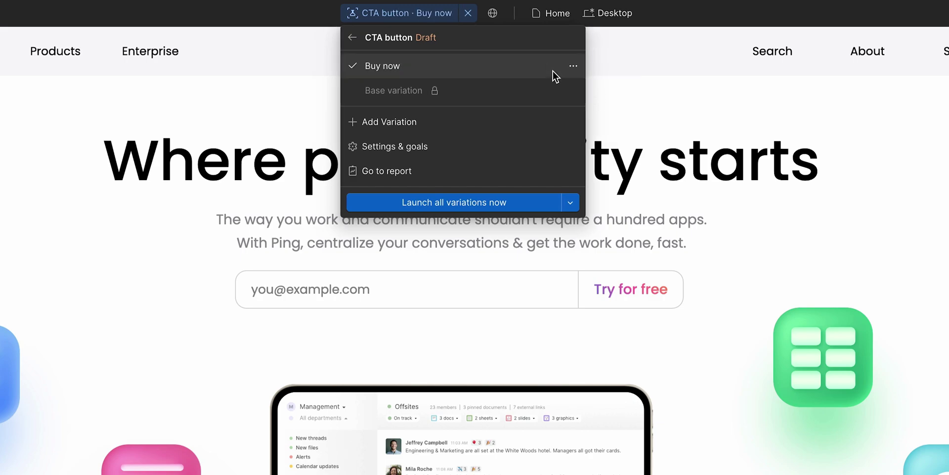
pyautogui.click(553, 70)
# Step: Change the form's submit button text to 'Buy now' in this variation
pyautogui.click(459, 289)
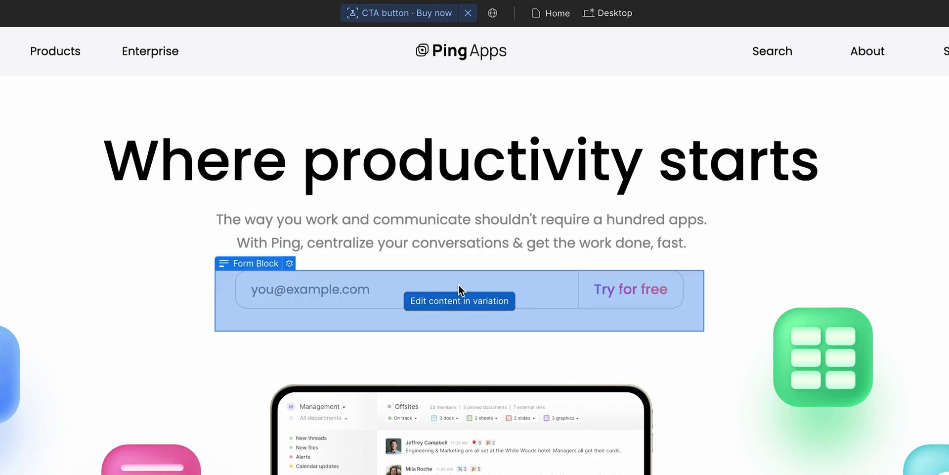
pyautogui.click(453, 306)
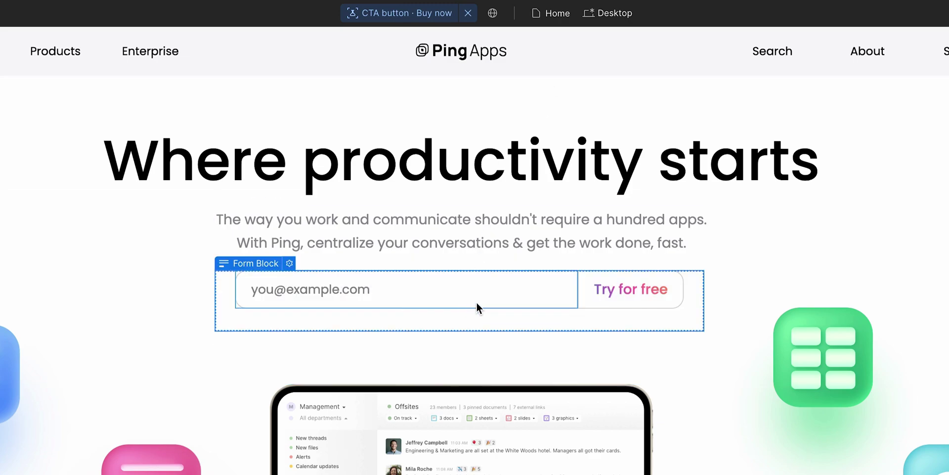
pyautogui.click(596, 295)
pyautogui.write('Buy now')
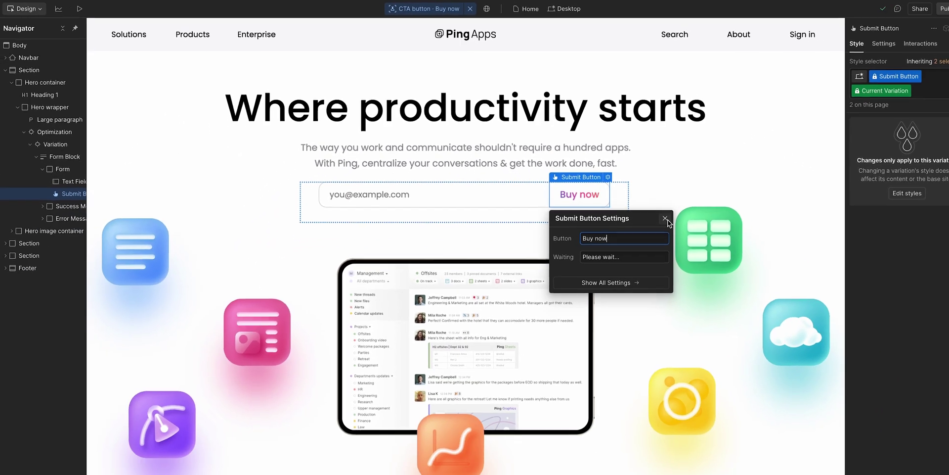
pyautogui.click(658, 210)
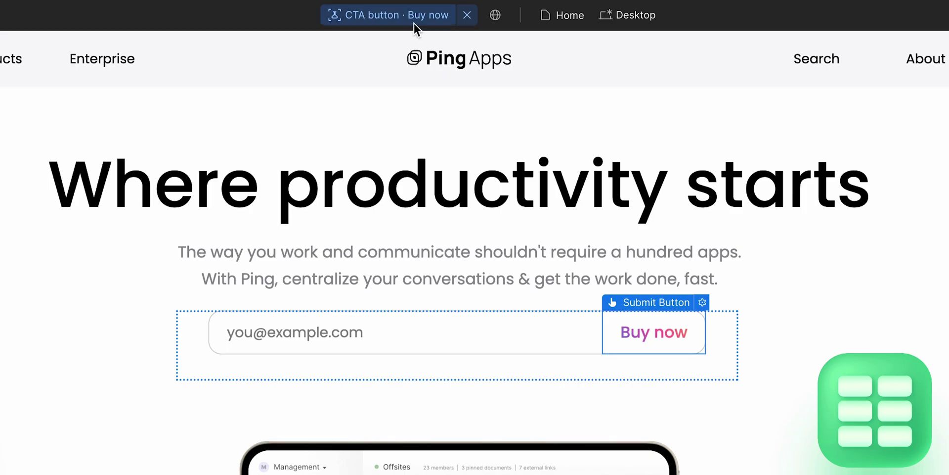
# Step: Add a 'Learn more' variation to the CTA button test, then exit test editing
pyautogui.click(427, 8)
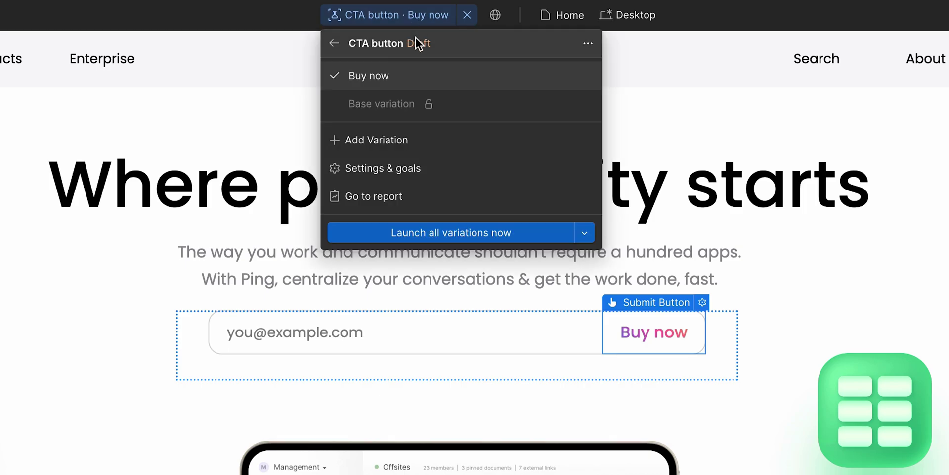
pyautogui.click(414, 132)
pyautogui.write('Lea')
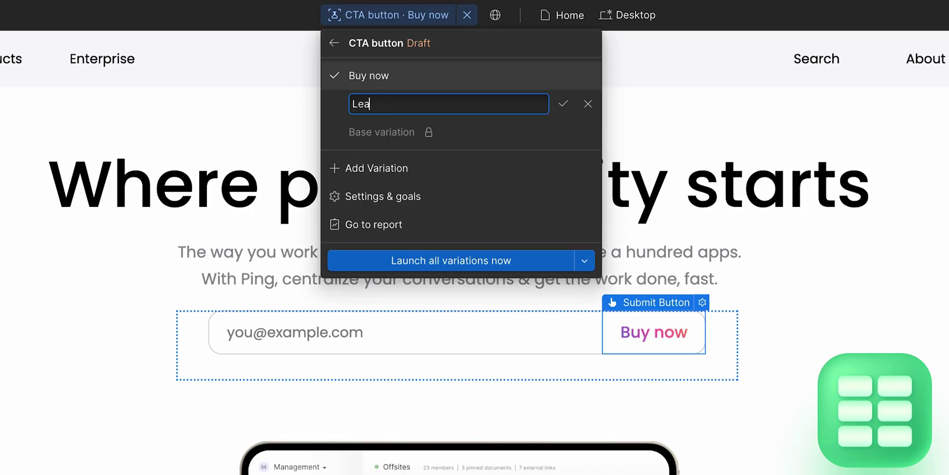
pyautogui.write('rn more')
pyautogui.write('Learn')
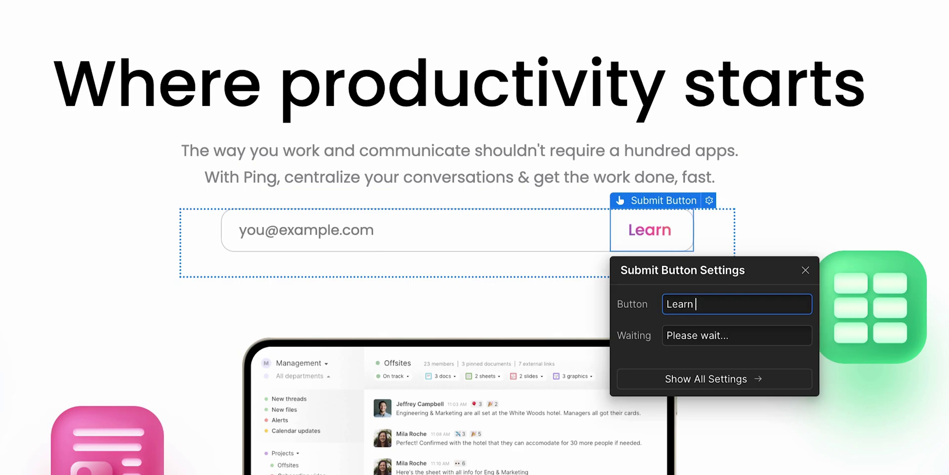
pyautogui.write(' more')
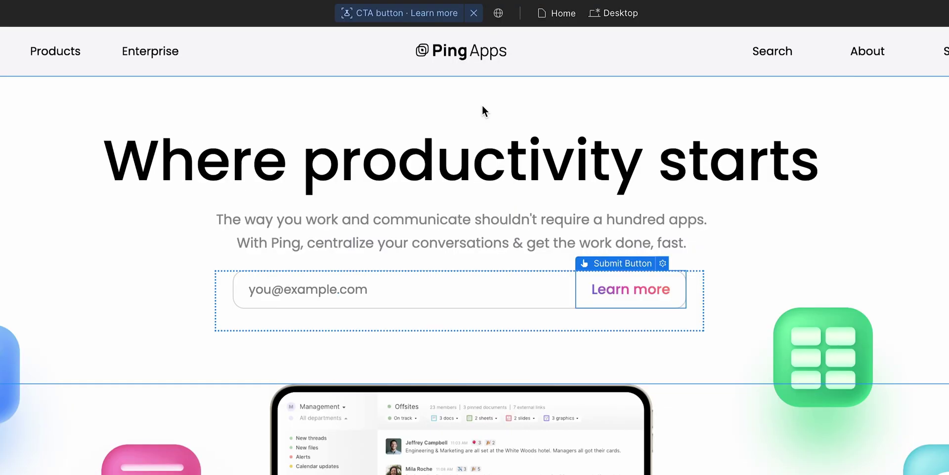
pyautogui.click(445, 14)
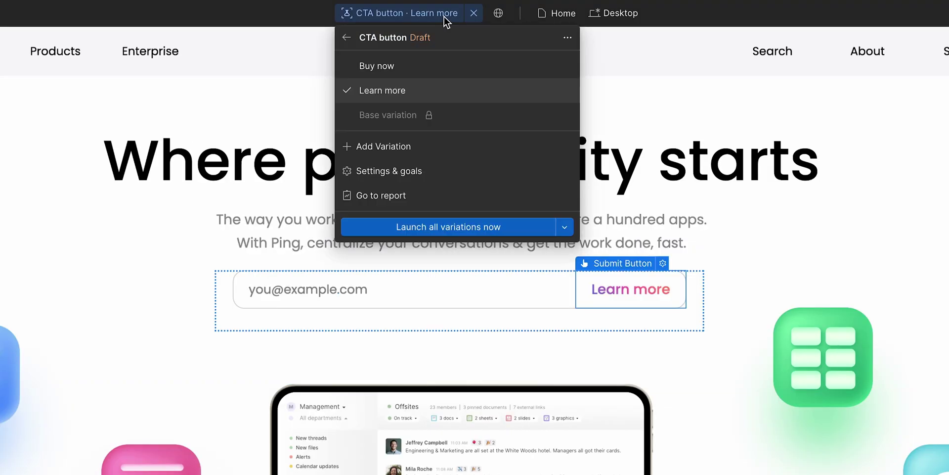
pyautogui.click(410, 64)
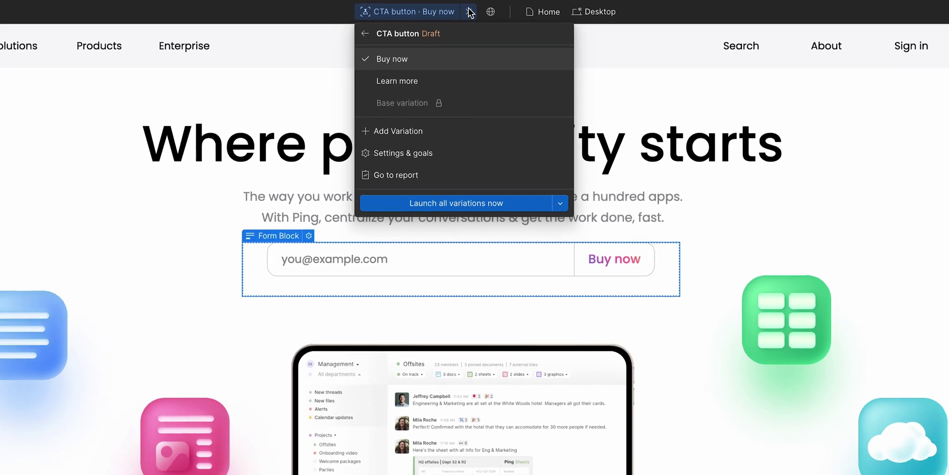
pyautogui.click(469, 12)
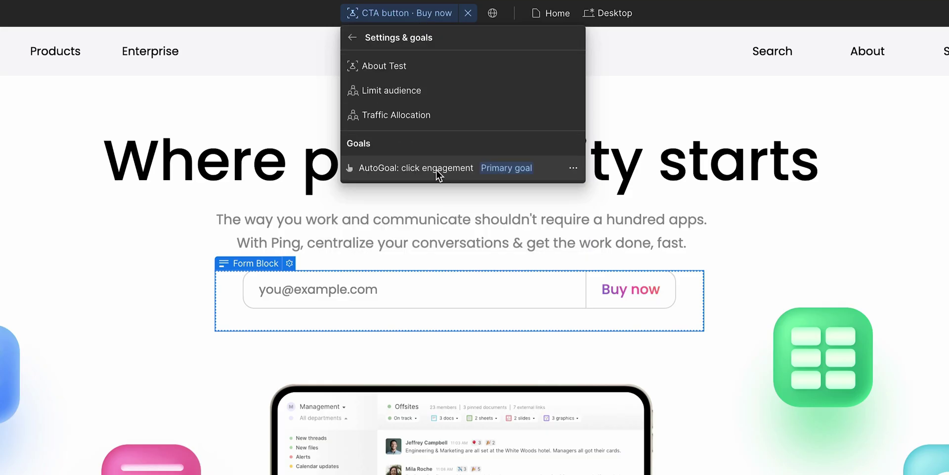
# Step: Allocate traffic manually at 40% base, 40% Buy now, and 20% Learn more, then launch
pyautogui.click(440, 117)
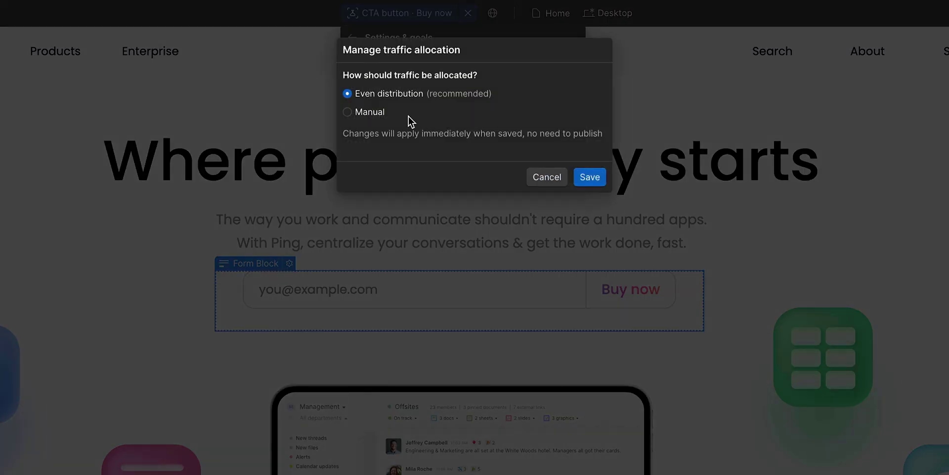
pyautogui.click(375, 114)
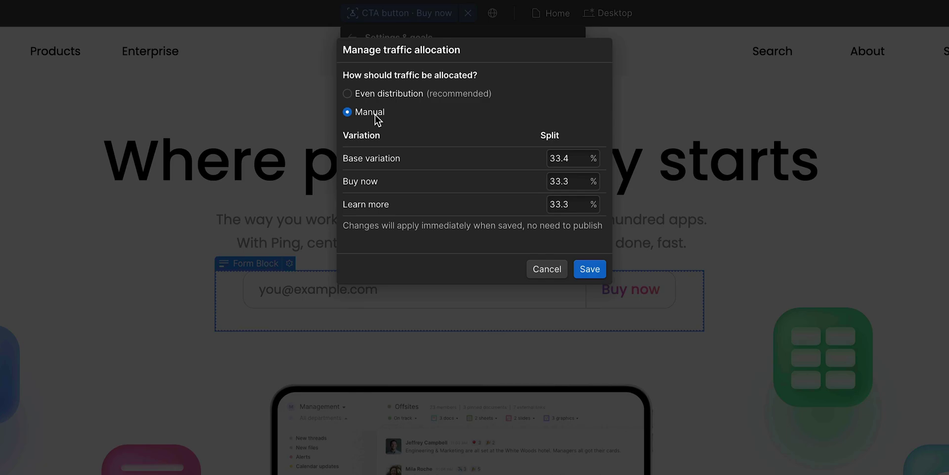
pyautogui.doubleClick(569, 157)
pyautogui.write('40')
pyautogui.press('Tab')
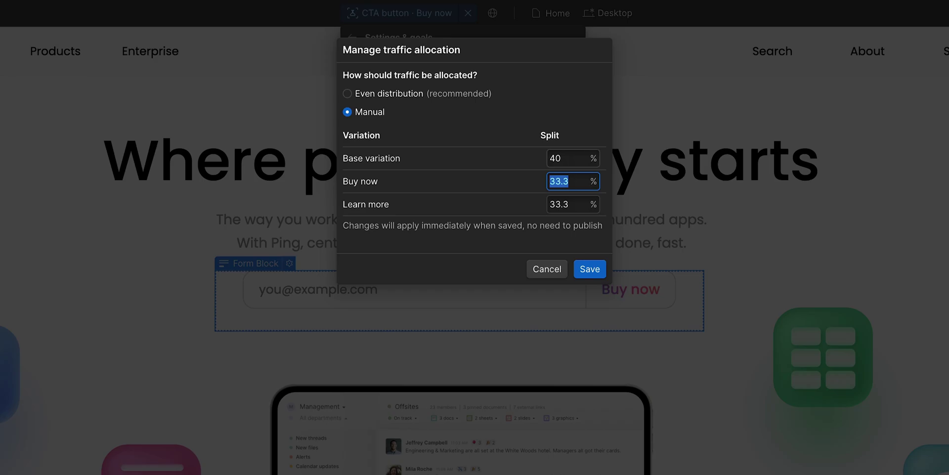
pyautogui.write('40')
pyautogui.press('Tab')
pyautogui.write('20')
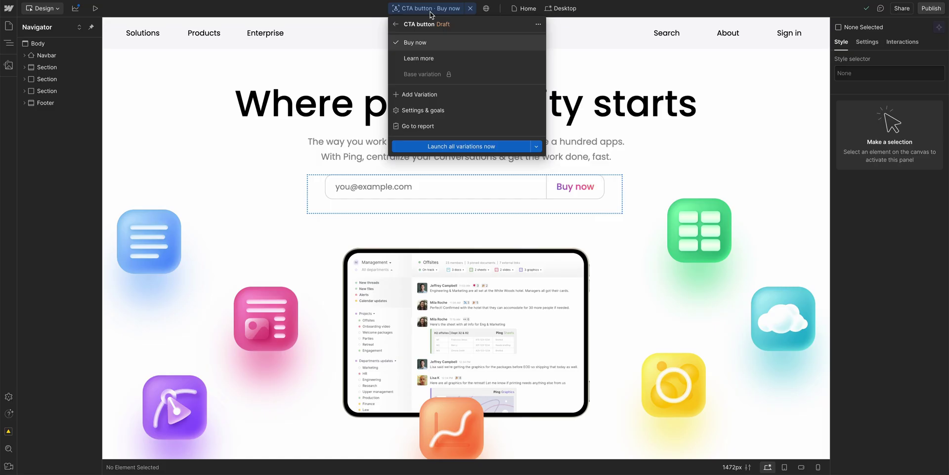
pyautogui.click(470, 147)
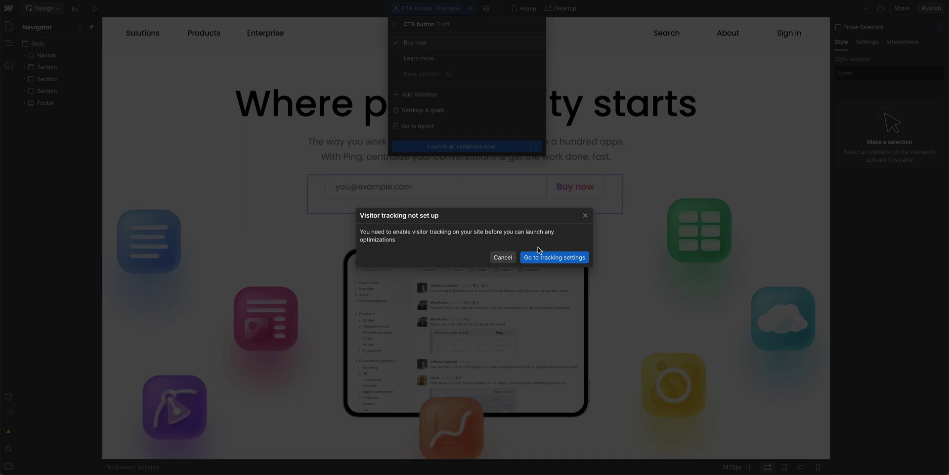
# Step: Turn visitor behavior tracking on and publish the site to staging and production domains
pyautogui.click(552, 258)
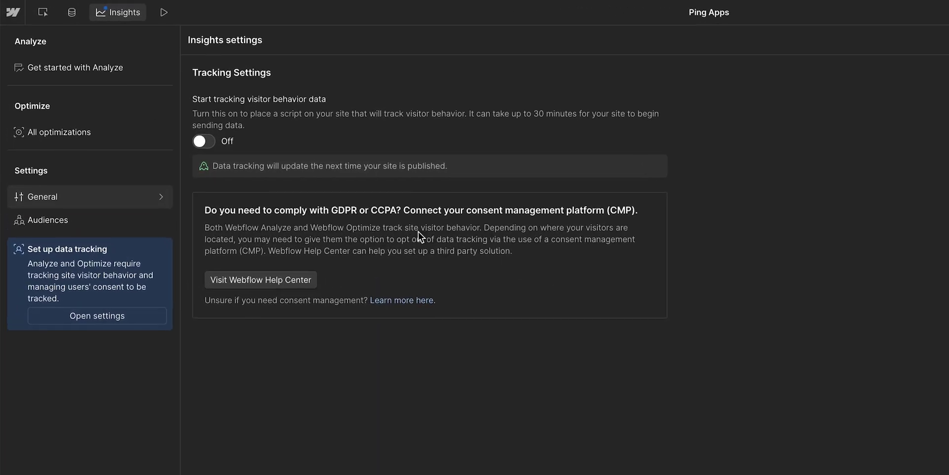
pyautogui.click(150, 104)
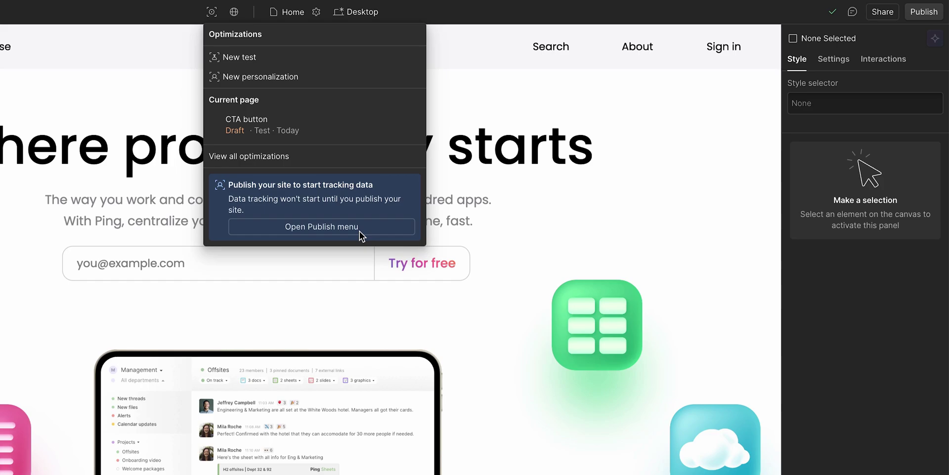
pyautogui.click(360, 232)
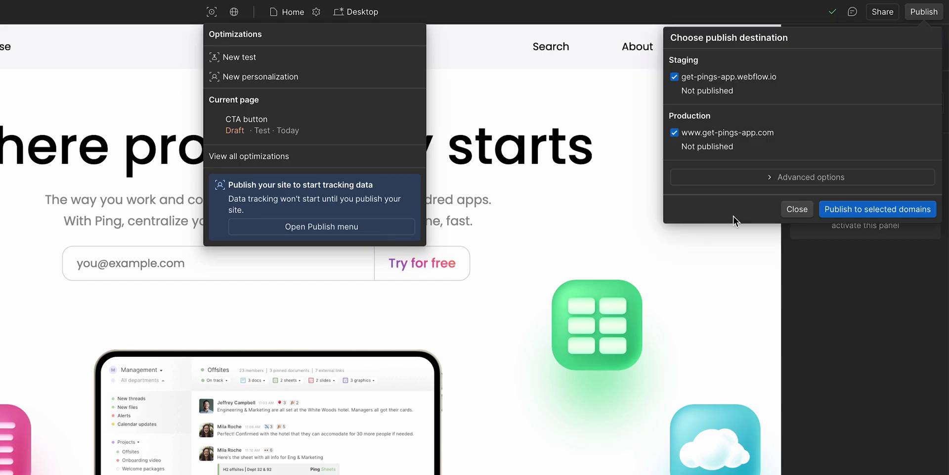
pyautogui.click(845, 214)
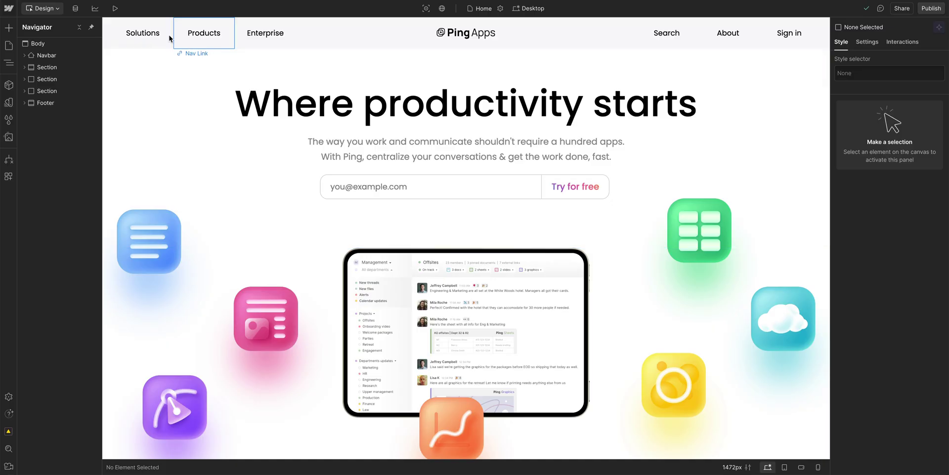
# Step: Open the CTA button report from All optimizations and scroll through its results
pyautogui.click(97, 10)
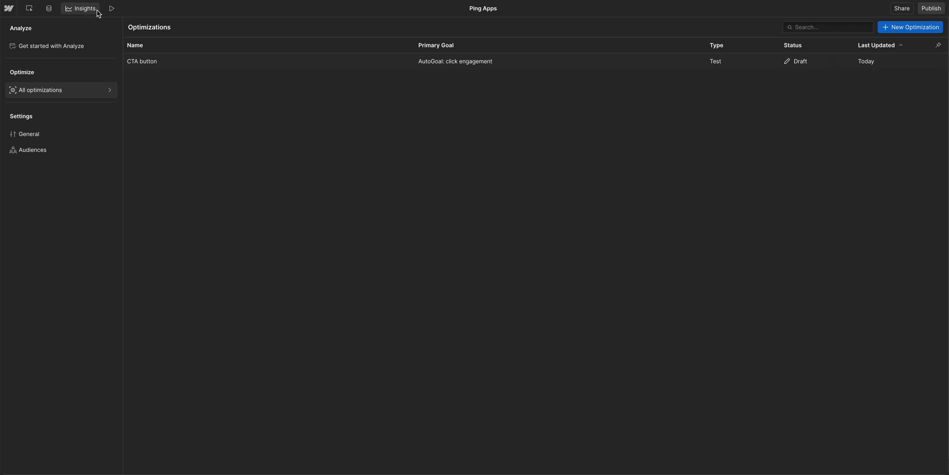
pyautogui.click(170, 63)
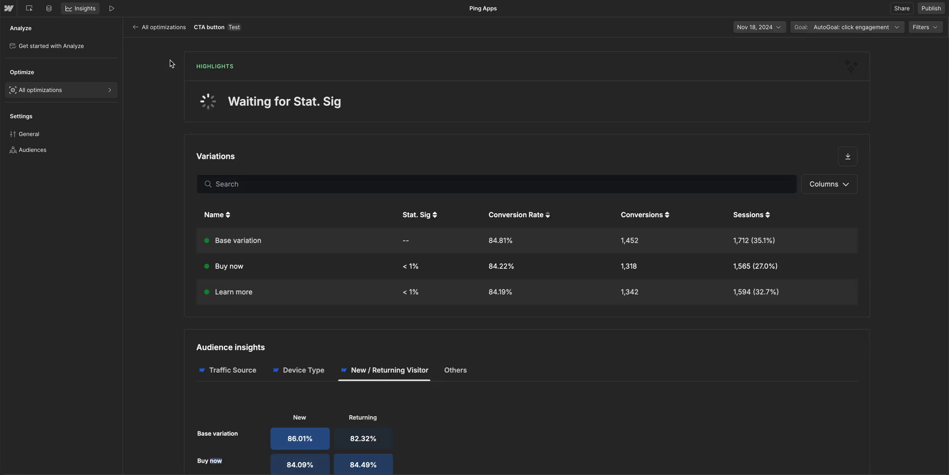
pyautogui.scroll(-3, 171, 63)
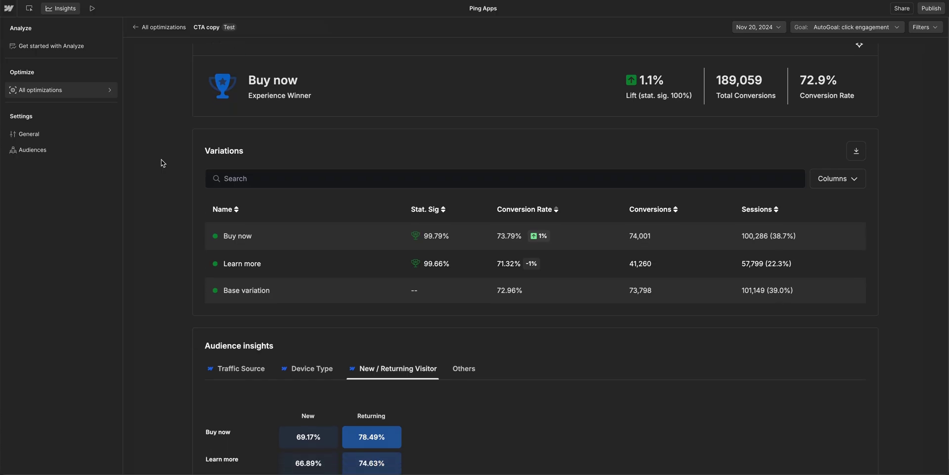
pyautogui.scroll(-5, 164, 164)
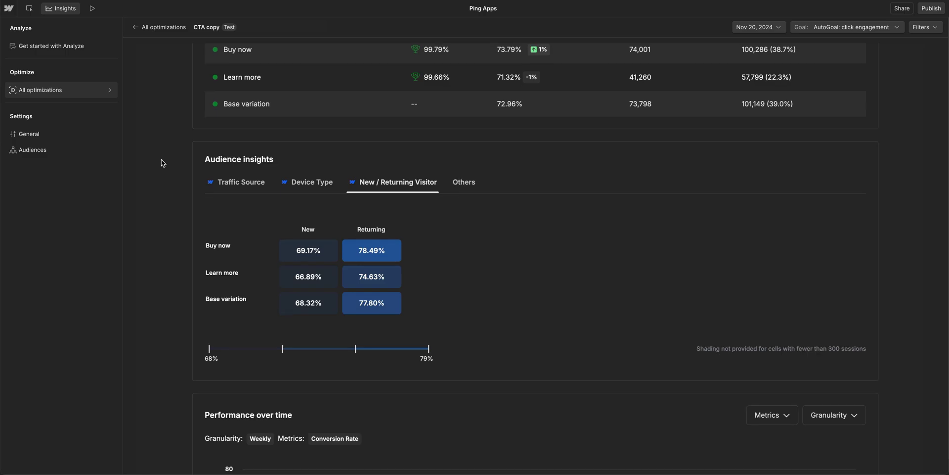
pyautogui.scroll(5, 163, 163)
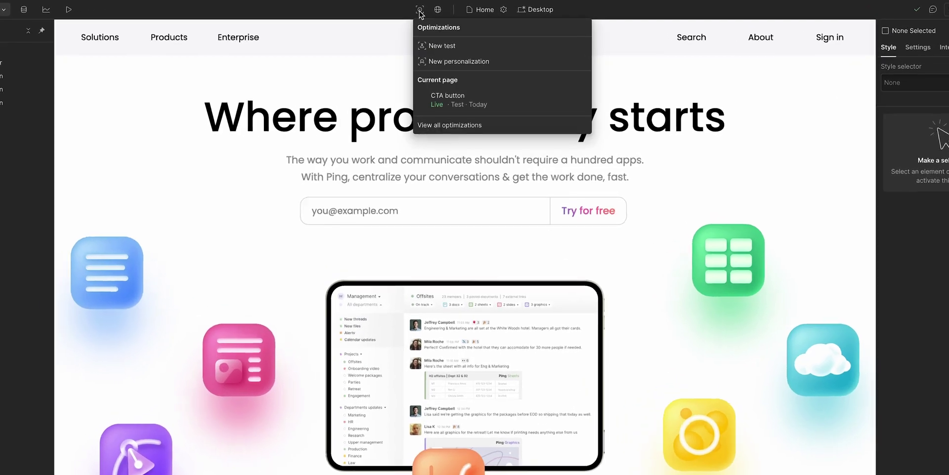
# Step: Name a new personalization 'Hero heading' and continue to its variations
pyautogui.click(492, 84)
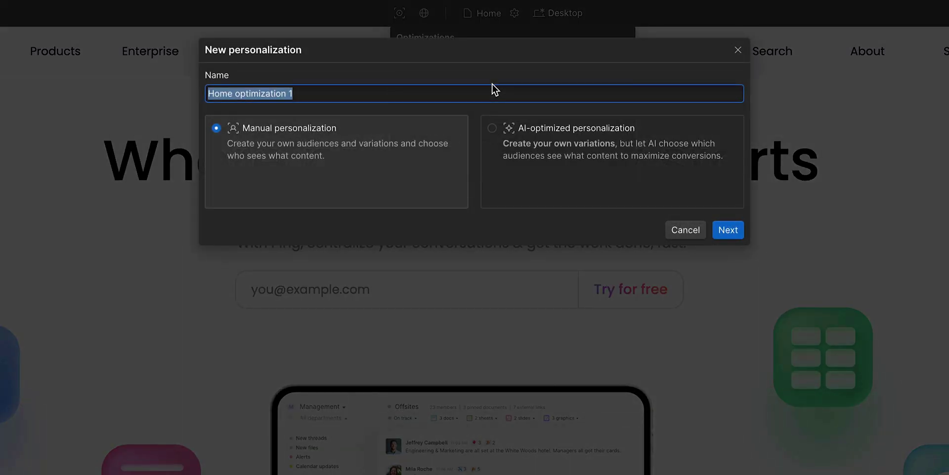
pyautogui.write('Hero heading')
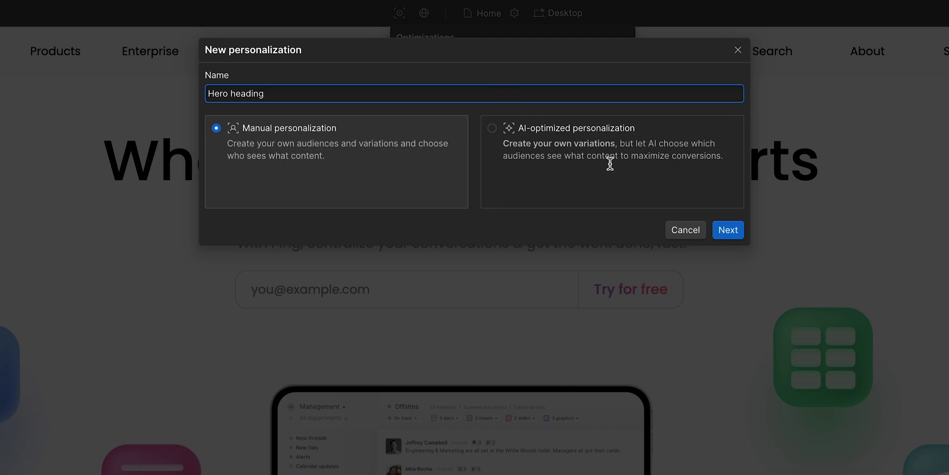
pyautogui.click(730, 231)
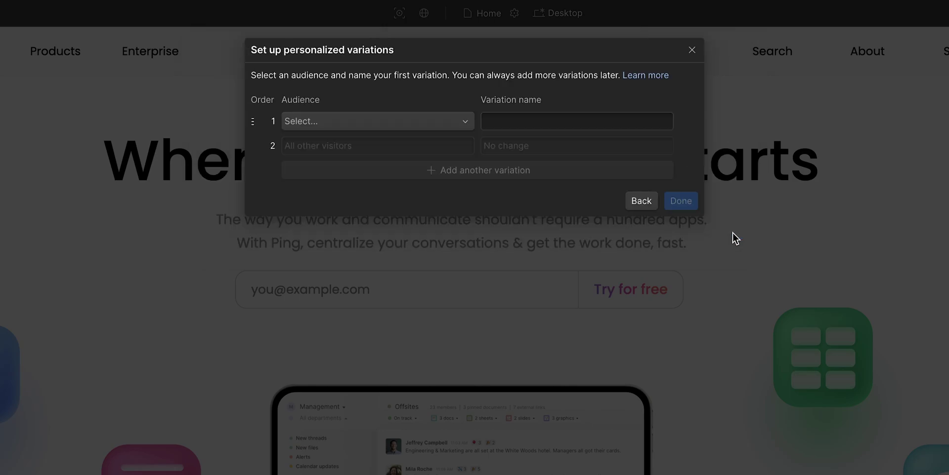
# Step: Create a 'Desktop' audience with device type Desktop for the first variation
pyautogui.click(389, 127)
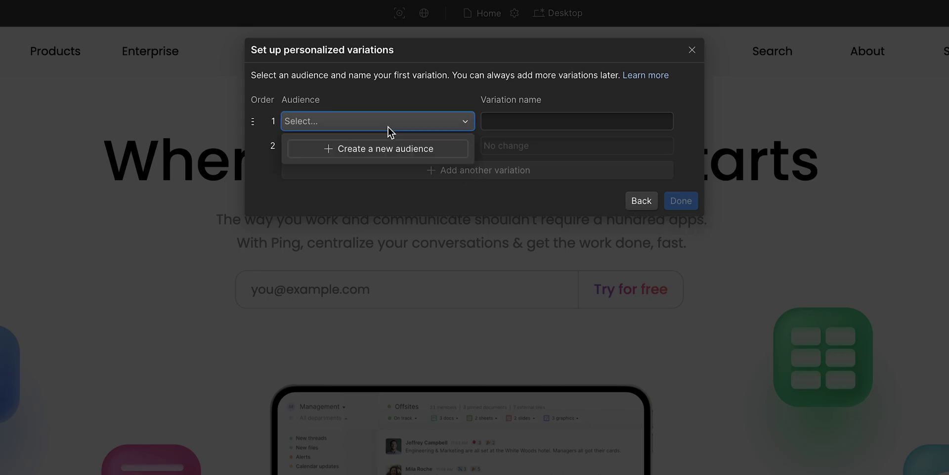
pyautogui.click(372, 155)
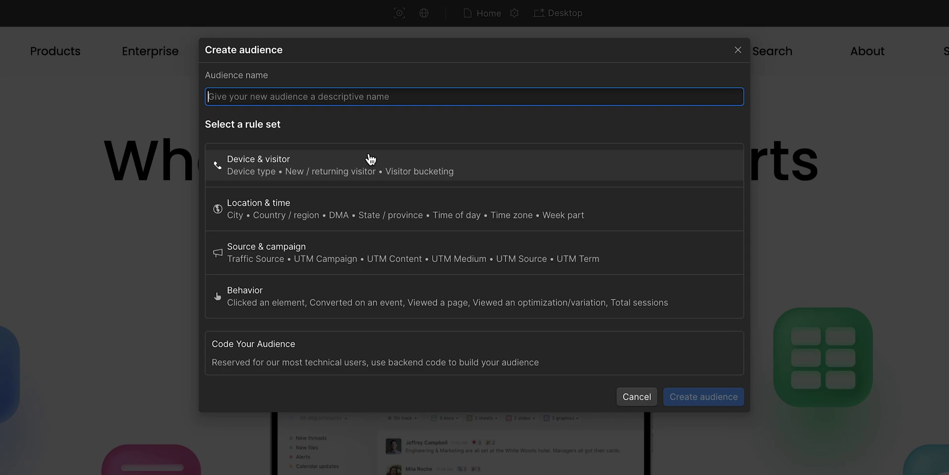
pyautogui.write('Desktop')
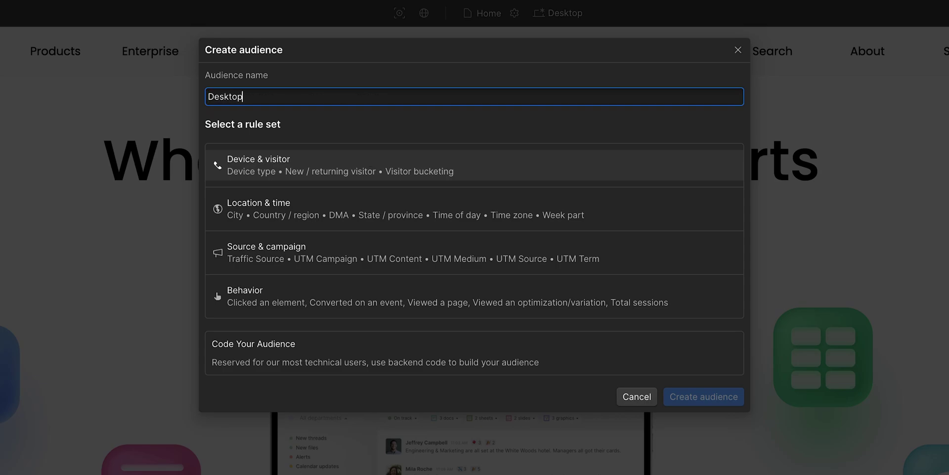
pyautogui.click(365, 161)
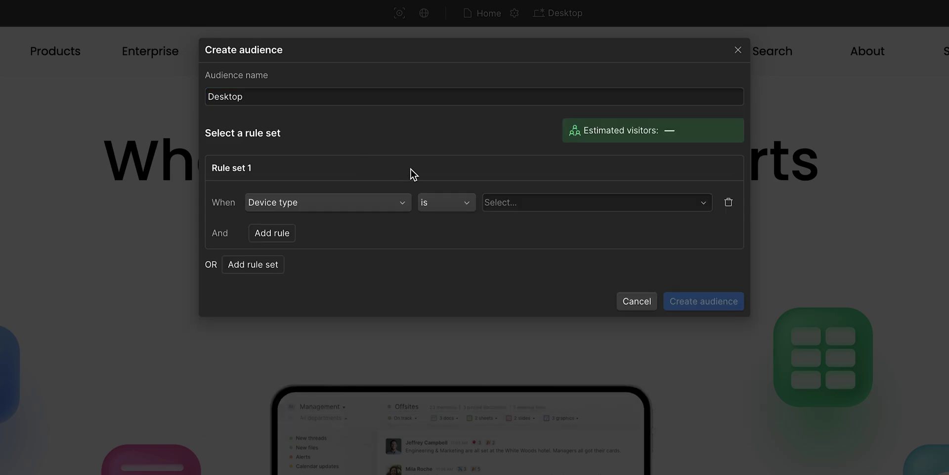
pyautogui.click(524, 207)
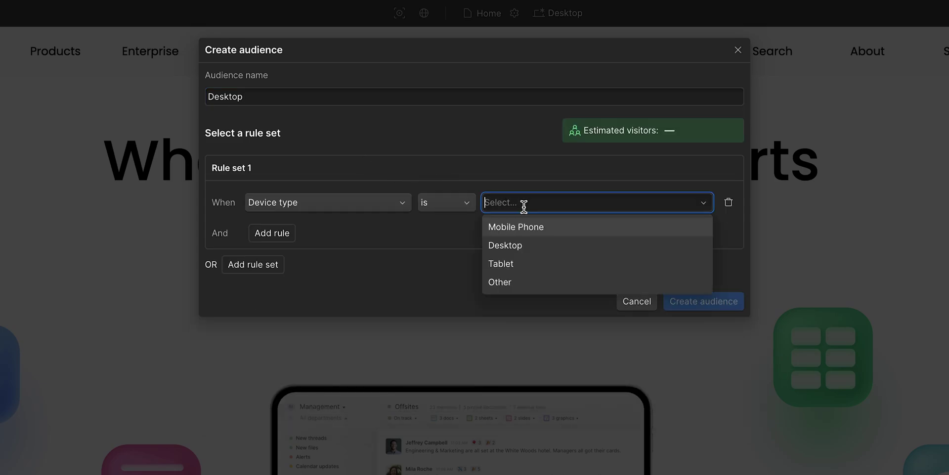
pyautogui.click(527, 246)
pyautogui.click(706, 303)
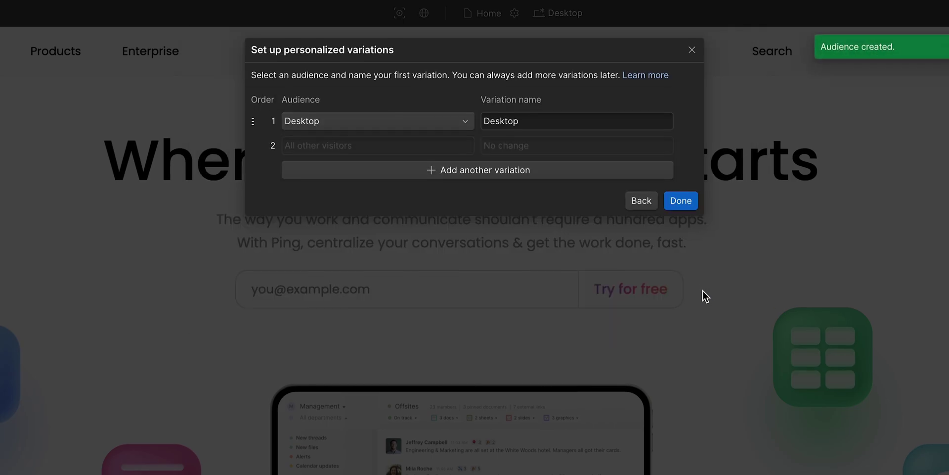
# Step: Change the Desktop variation's hero heading to 'Teamwork Simplified, Productivity Amplified'
pyautogui.click(676, 196)
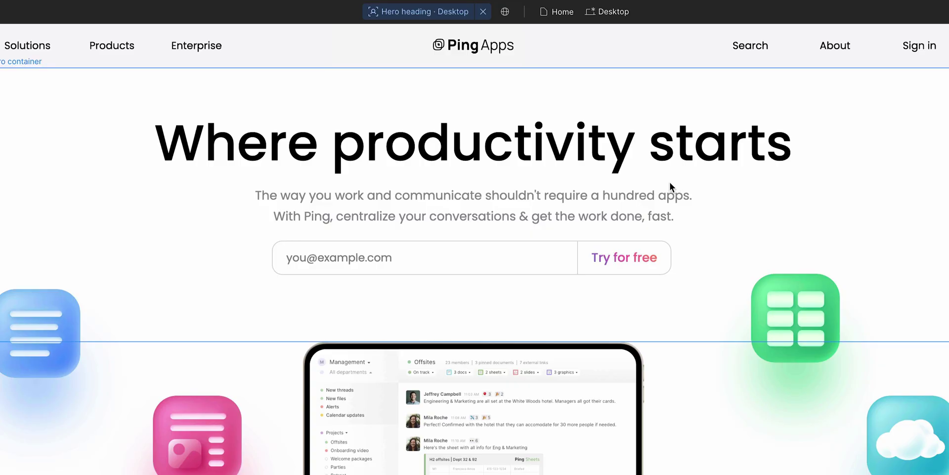
pyautogui.click(621, 160)
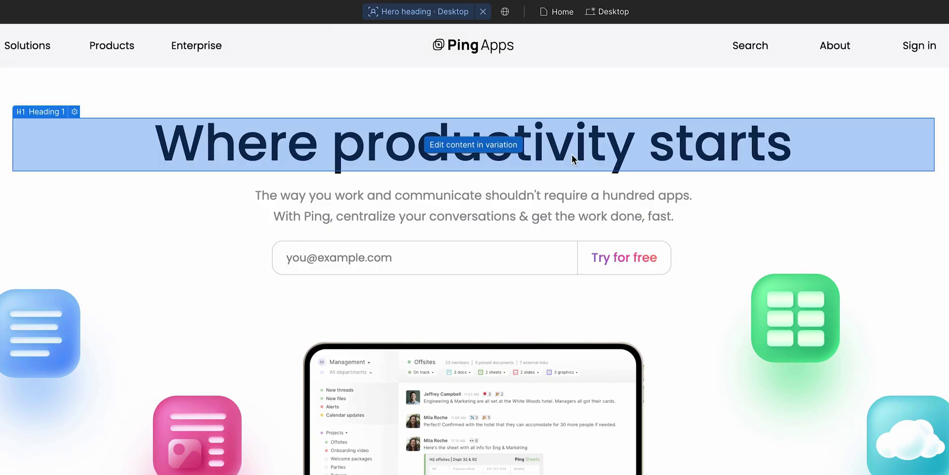
pyautogui.click(514, 150)
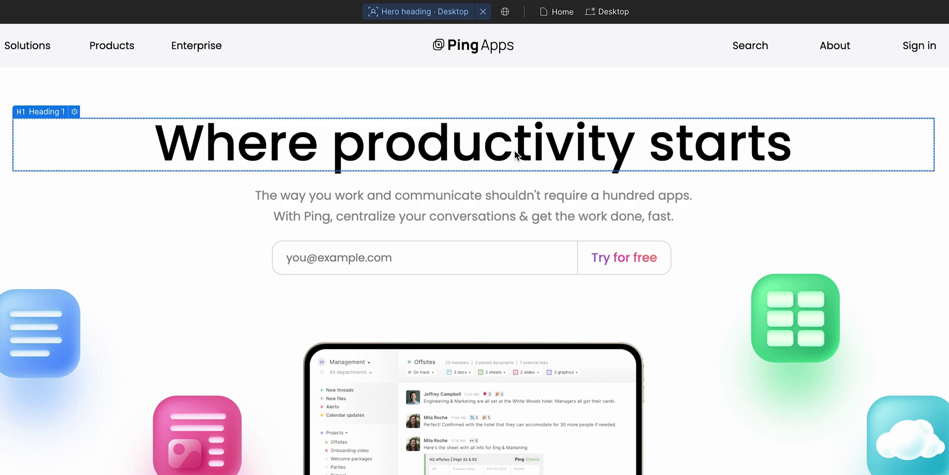
pyautogui.hotkey('ctrl', 'a')
pyautogui.write('Teamwork')
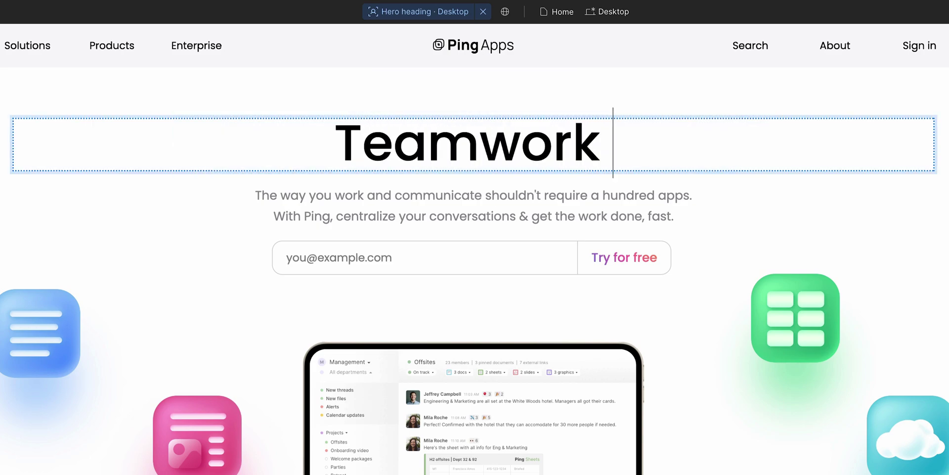
pyautogui.write(' Simplified, Product')
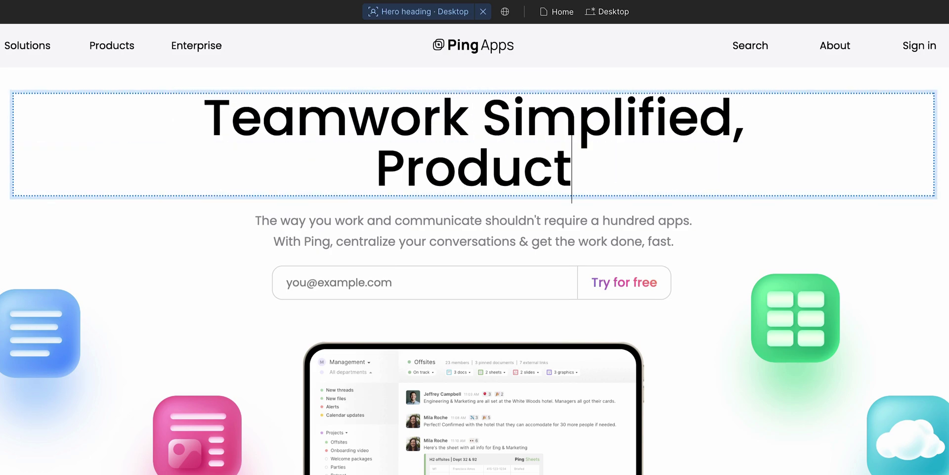
pyautogui.write('ivity Amplified')
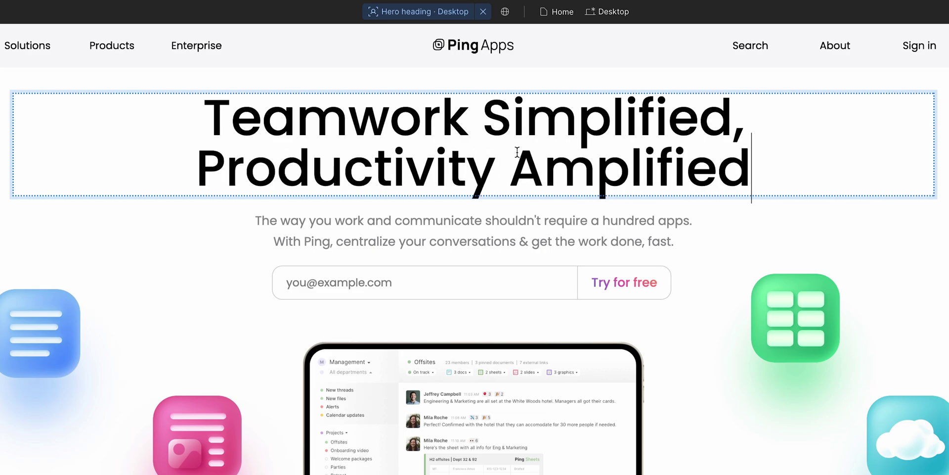
pyautogui.press('Escape')
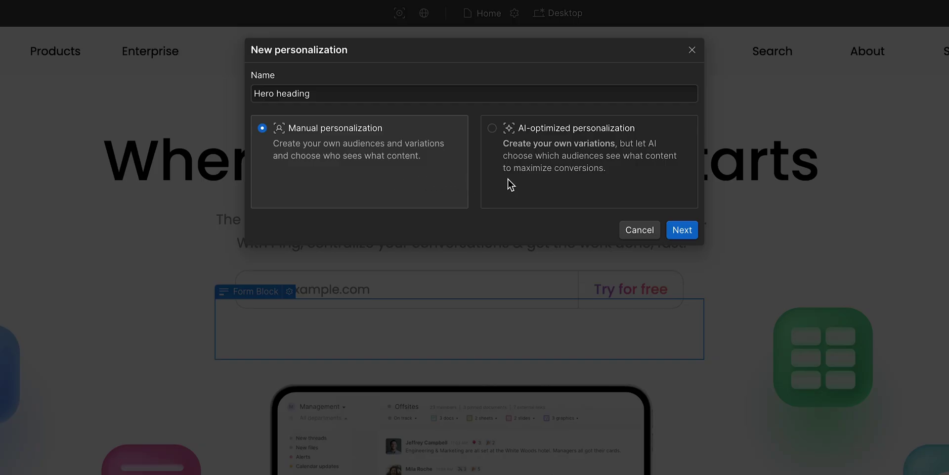
# Step: Choose AI-optimized personalization instead of manual setup
pyautogui.click(508, 179)
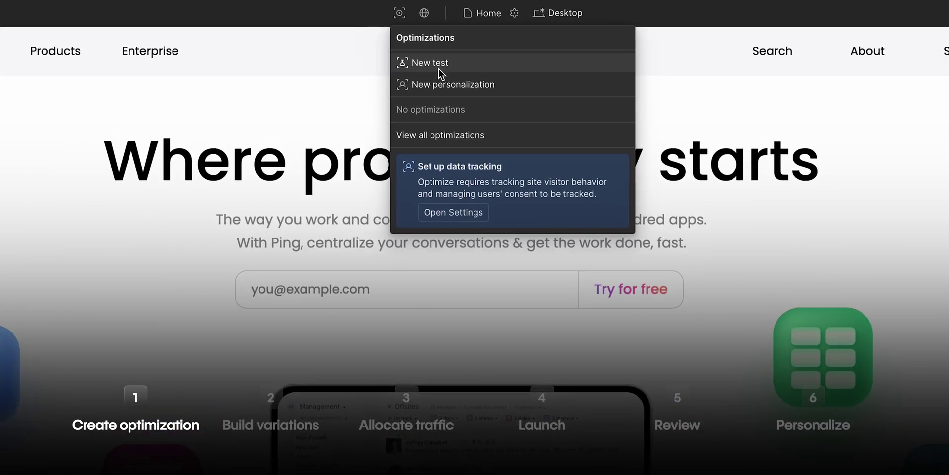
# Step: Set the Learn more traffic split to 20% and finish the Desktop personalization setup
pyautogui.click(416, 24)
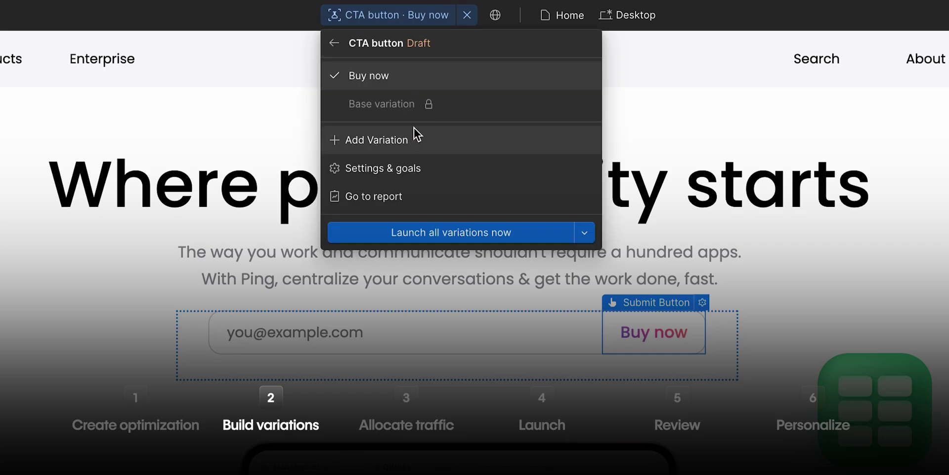
pyautogui.press('Tab')
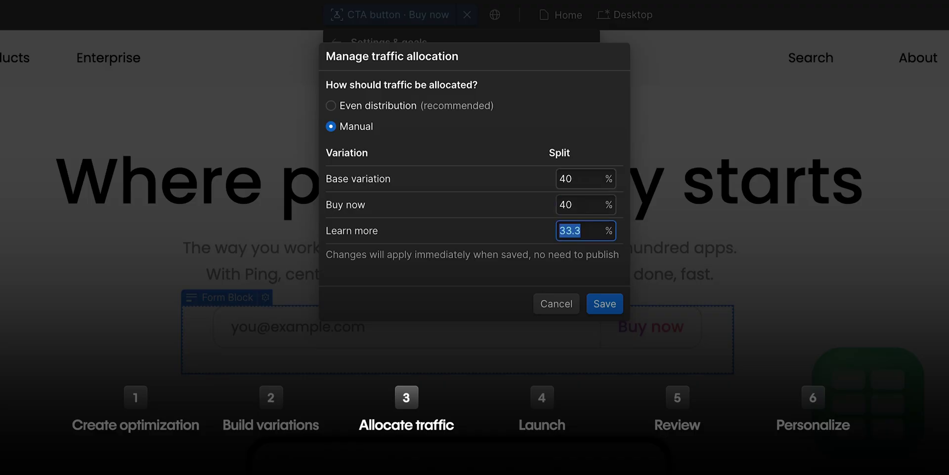
pyautogui.write('20')
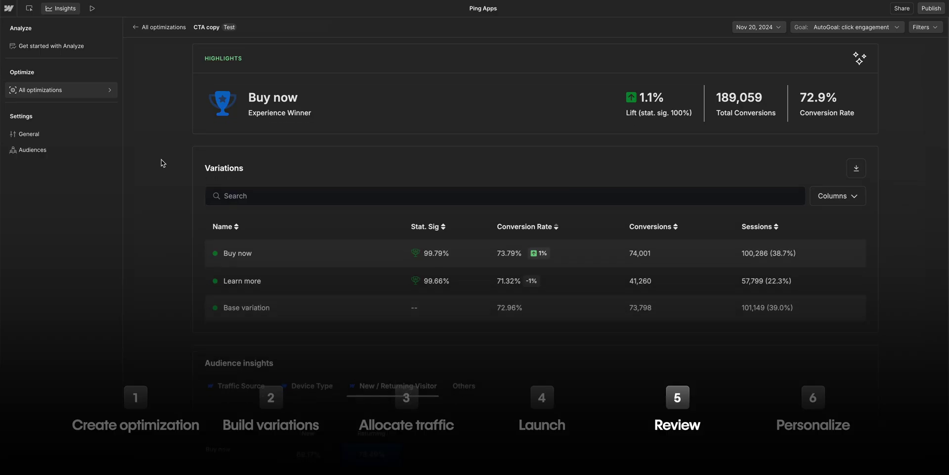
pyautogui.scroll(-2, 158, 158)
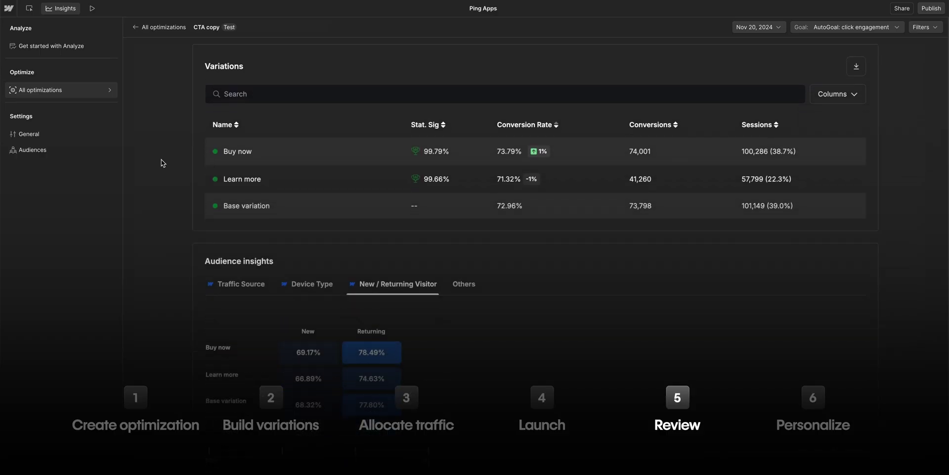
pyautogui.scroll(-2, 163, 164)
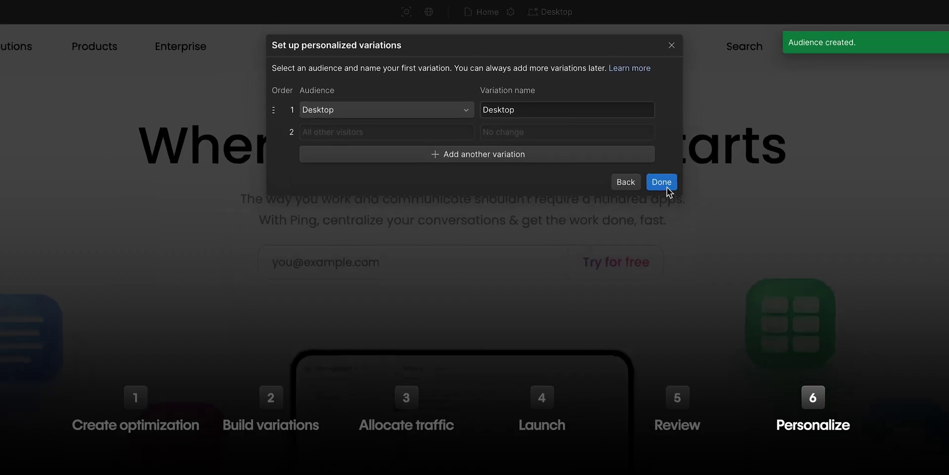
pyautogui.click(662, 183)
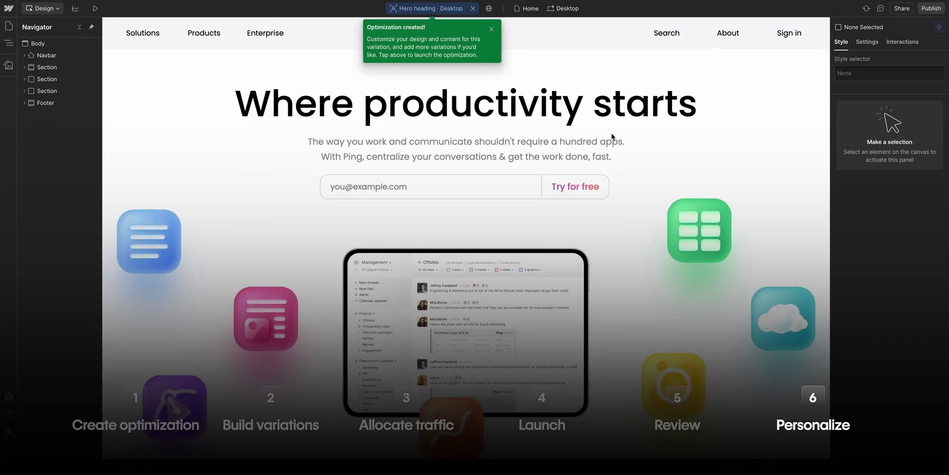